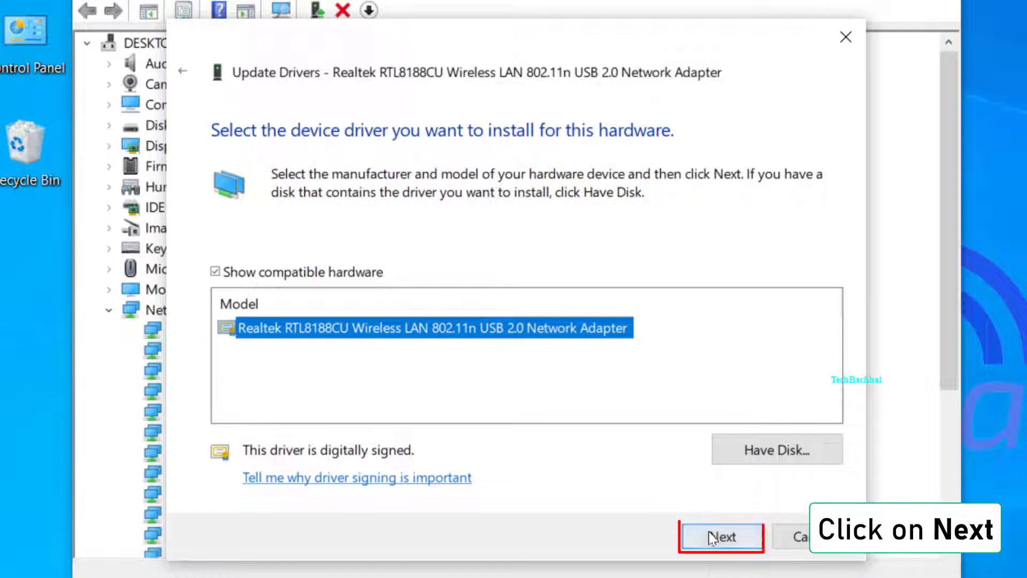
Step: Install the Realtek RTL8188CU Wireless LAN 802.11n USB 2.0 driver and close the update wizard
{"action": "left_click", "coordinate": [720, 532]}
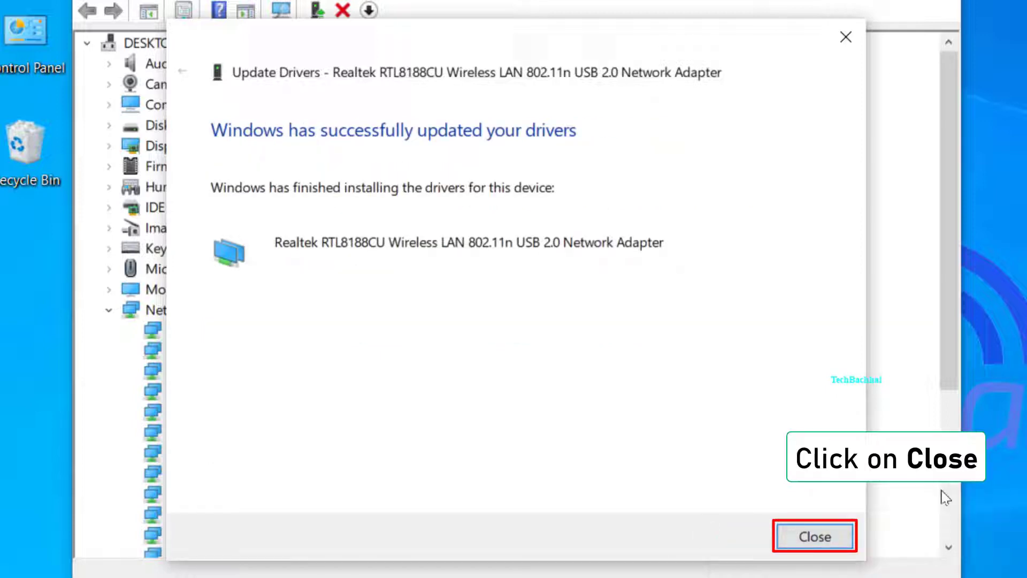
{"action": "left_click", "coordinate": [800, 530]}
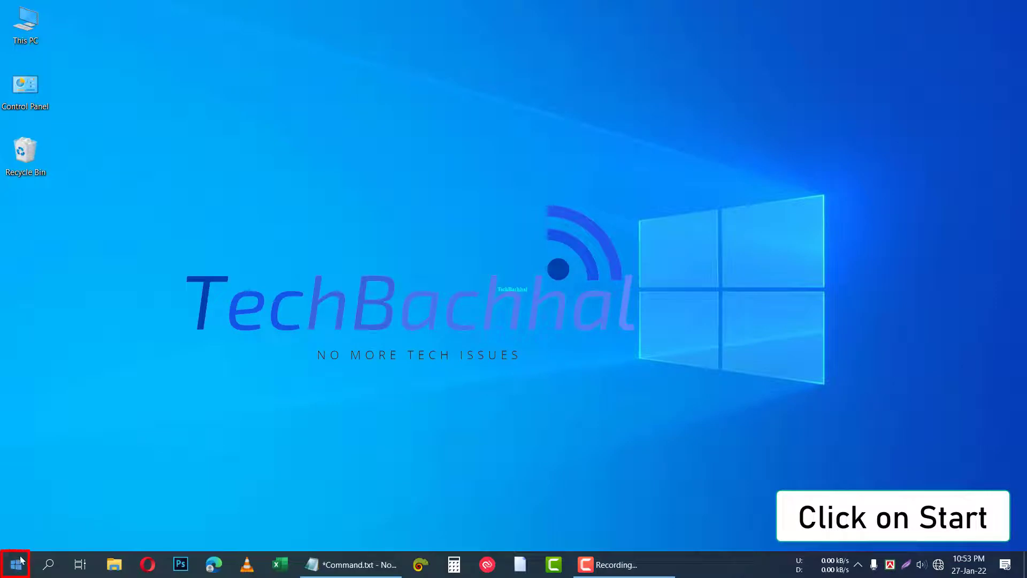
Step: Run the Network Adapter troubleshooter from Settings > Update & Security > Troubleshoot > Additional troubleshooters
{"action": "left_click", "coordinate": [20, 559]}
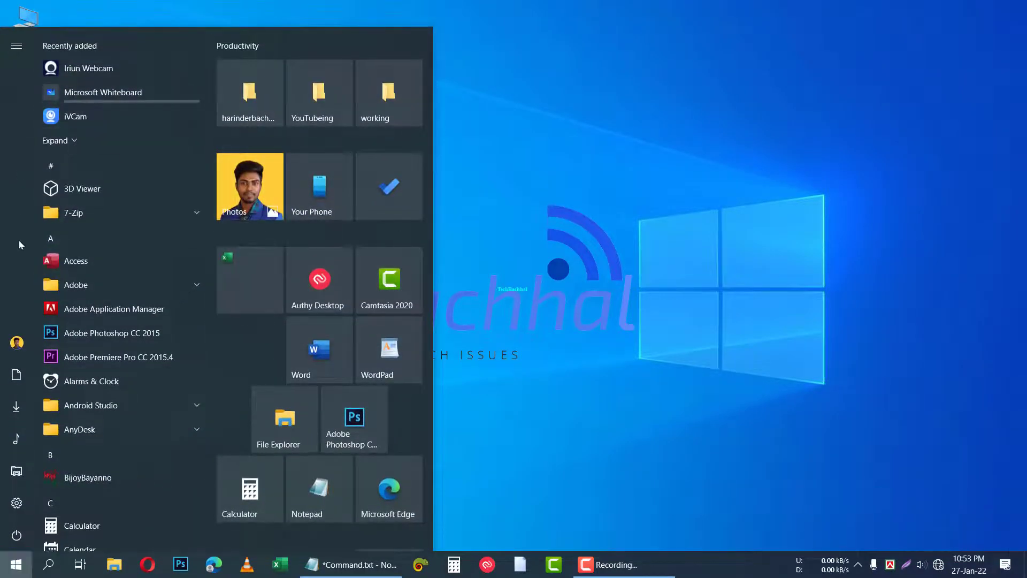
{"action": "left_click", "coordinate": [21, 504]}
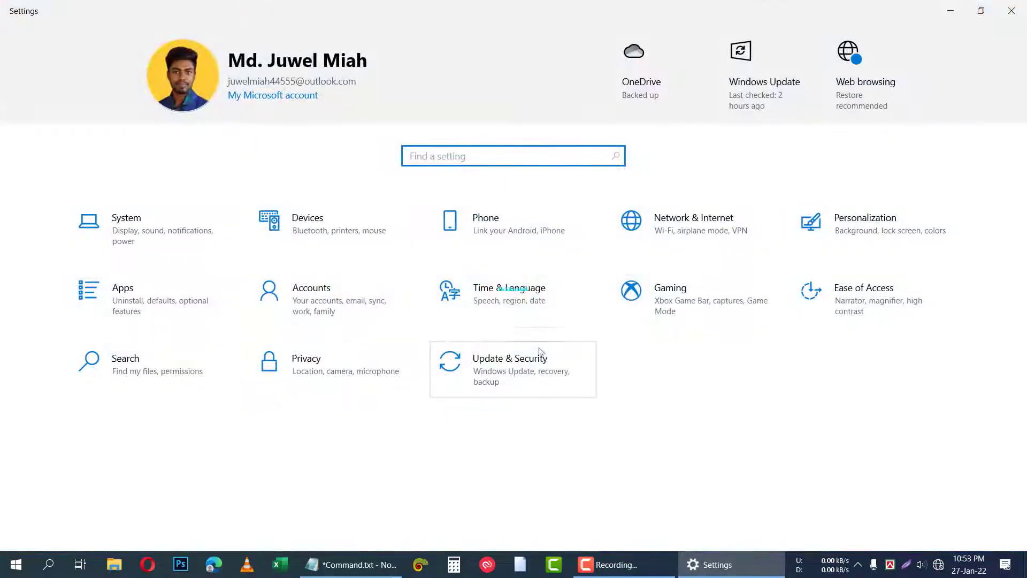
{"action": "left_click", "coordinate": [538, 357]}
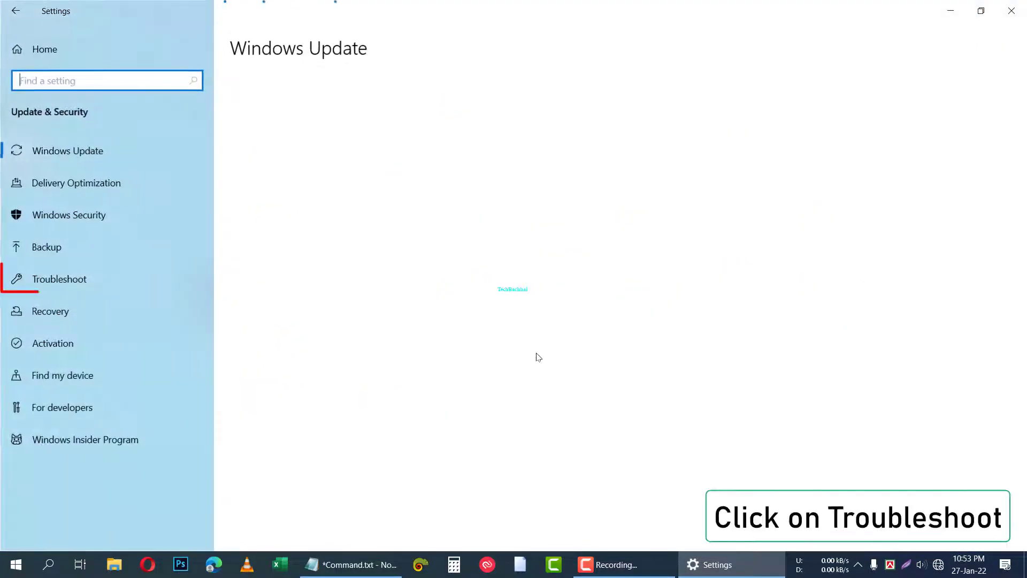
{"action": "left_click", "coordinate": [95, 294]}
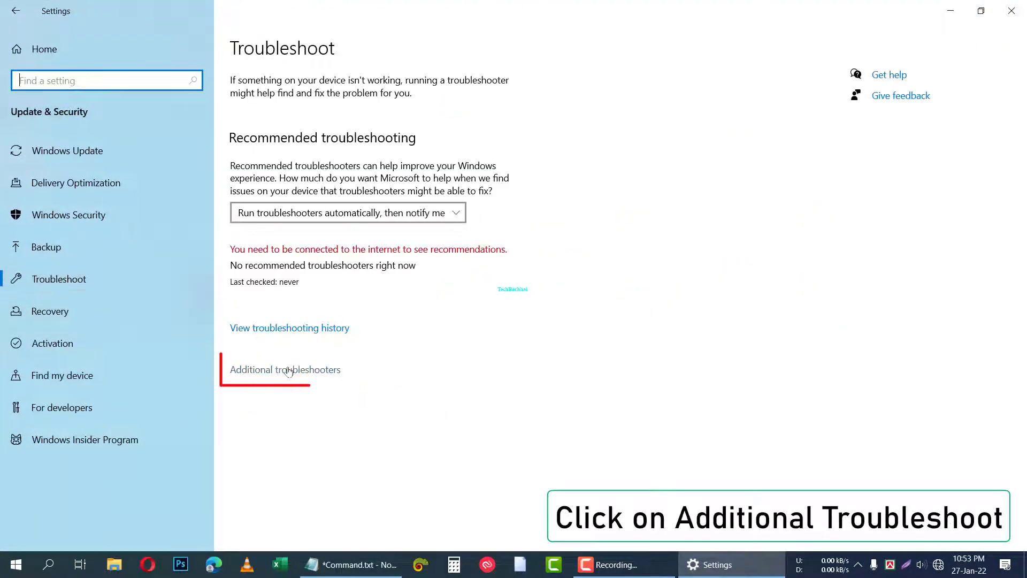
{"action": "left_click", "coordinate": [288, 371]}
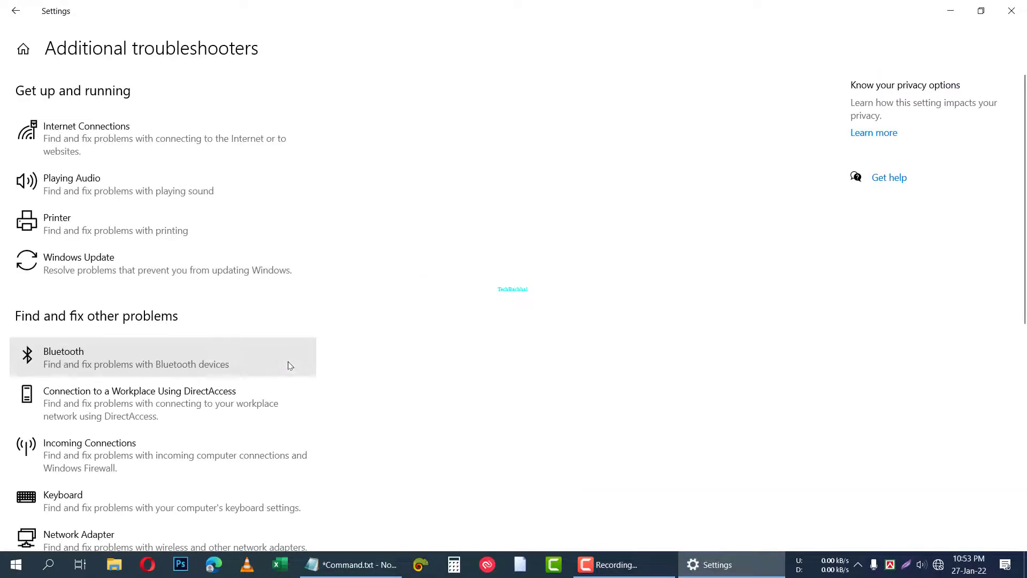
{"action": "scroll", "coordinate": [253, 387], "scroll_direction": "down", "scroll_amount": 1}
{"action": "scroll", "coordinate": [253, 387], "scroll_direction": "down", "scroll_amount": 5}
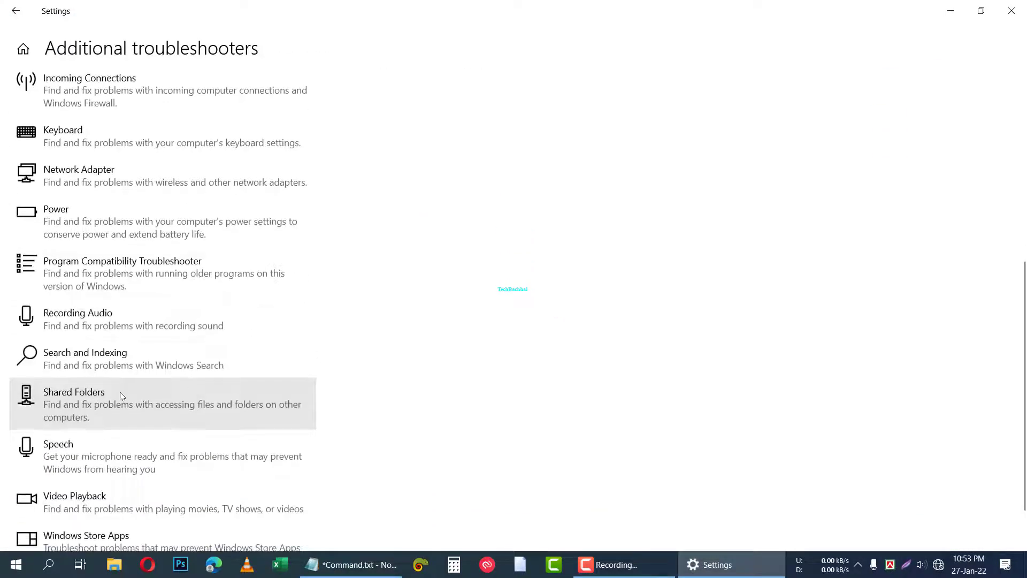
{"action": "left_click", "coordinate": [112, 183]}
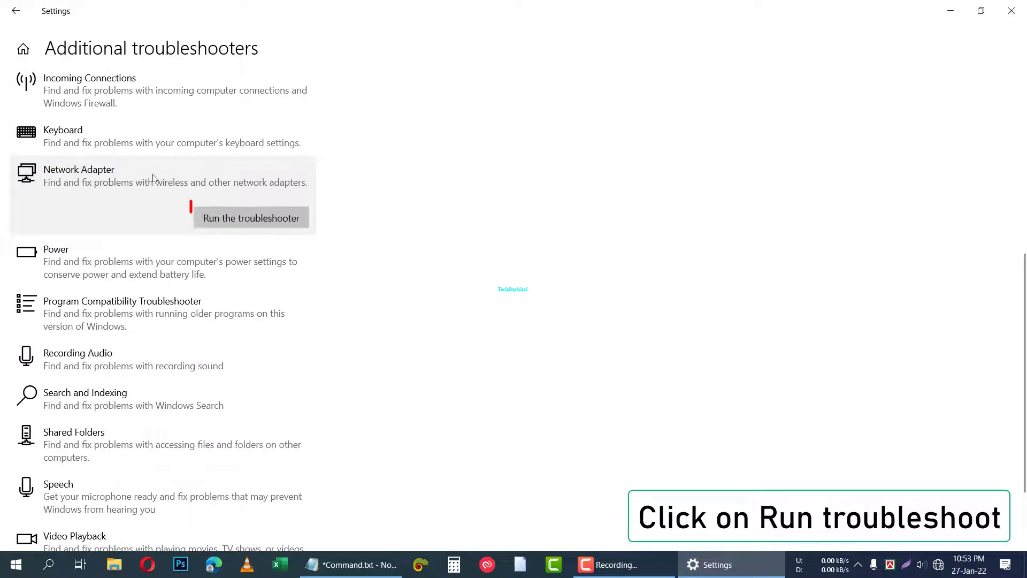
{"action": "left_click", "coordinate": [227, 211]}
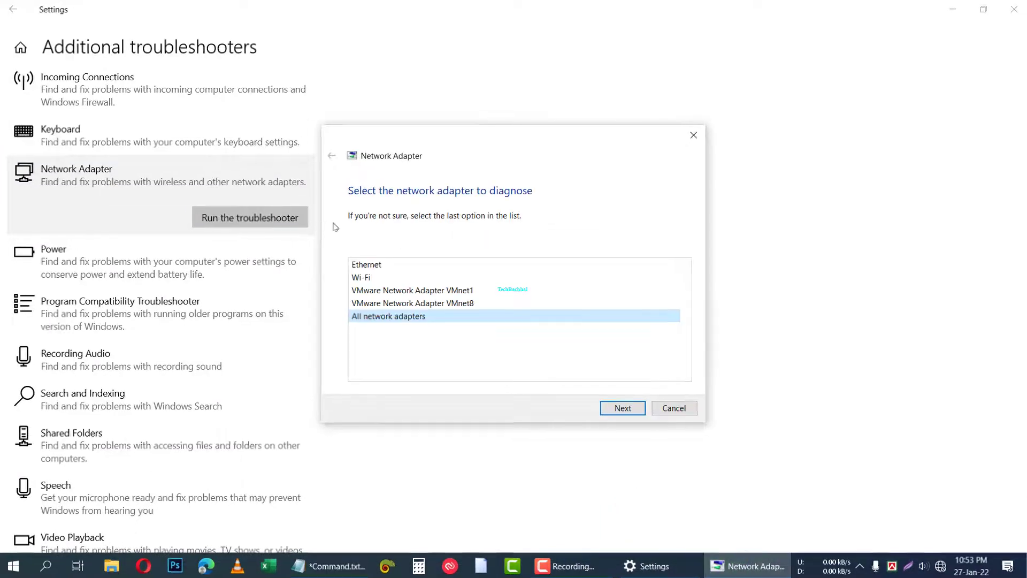
Step: Diagnose the Wi-Fi adapter, apply the suggested fix, and close the troubleshooter
{"action": "left_click", "coordinate": [376, 279]}
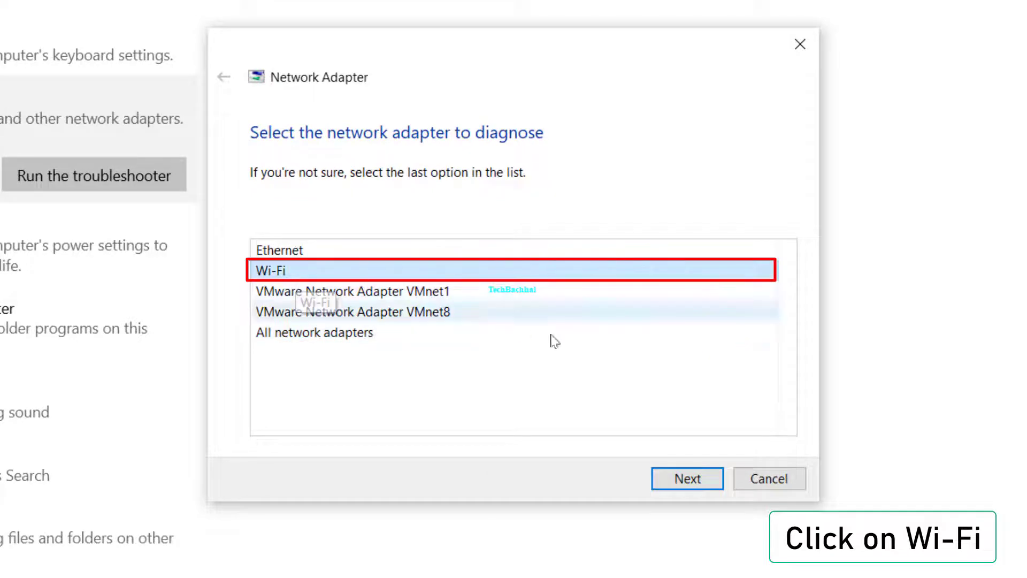
{"action": "left_click", "coordinate": [695, 479]}
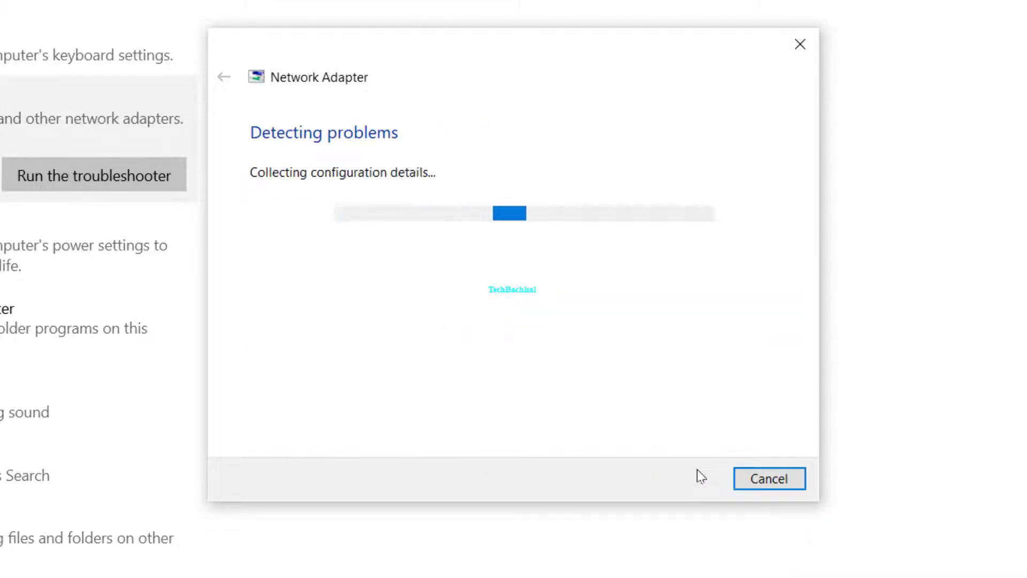
{"action": "left_click", "coordinate": [329, 262]}
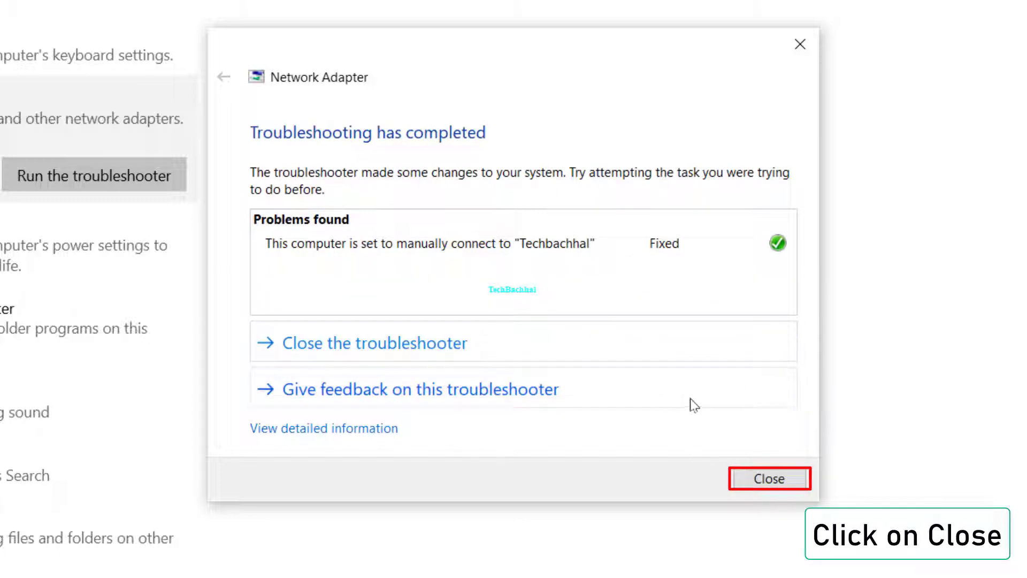
{"action": "left_click", "coordinate": [797, 477]}
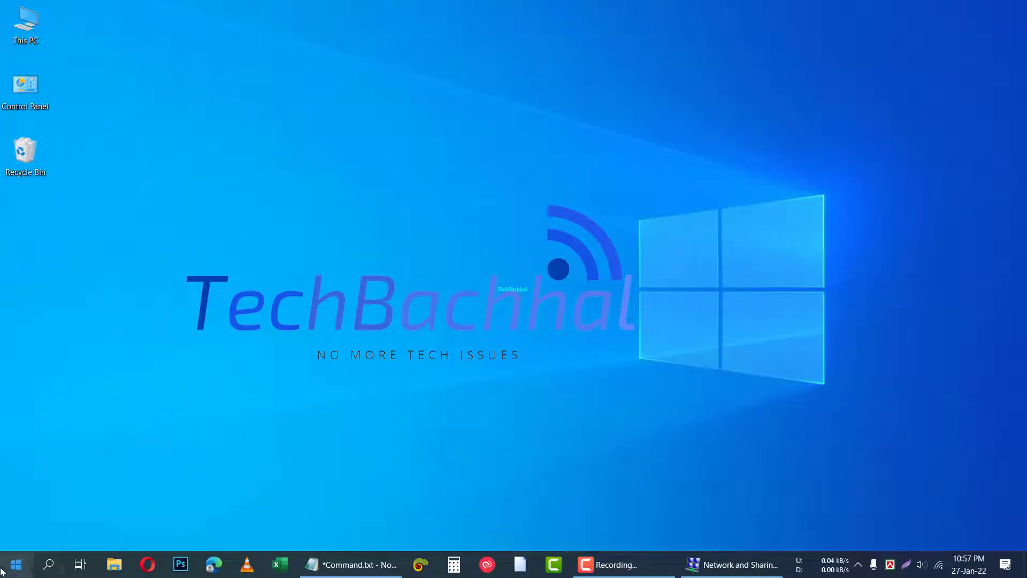
Step: Turn on 'Share my Internet connection with other devices' under Network & Internet > Mobile hotspot
{"action": "left_click", "coordinate": [16, 564]}
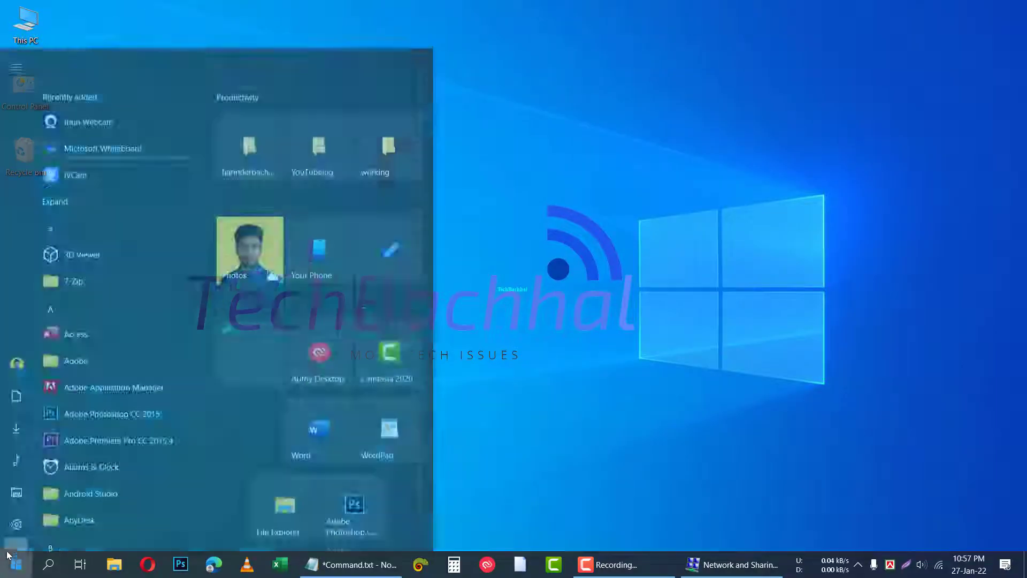
{"action": "mouse_move", "coordinate": [23, 491]}
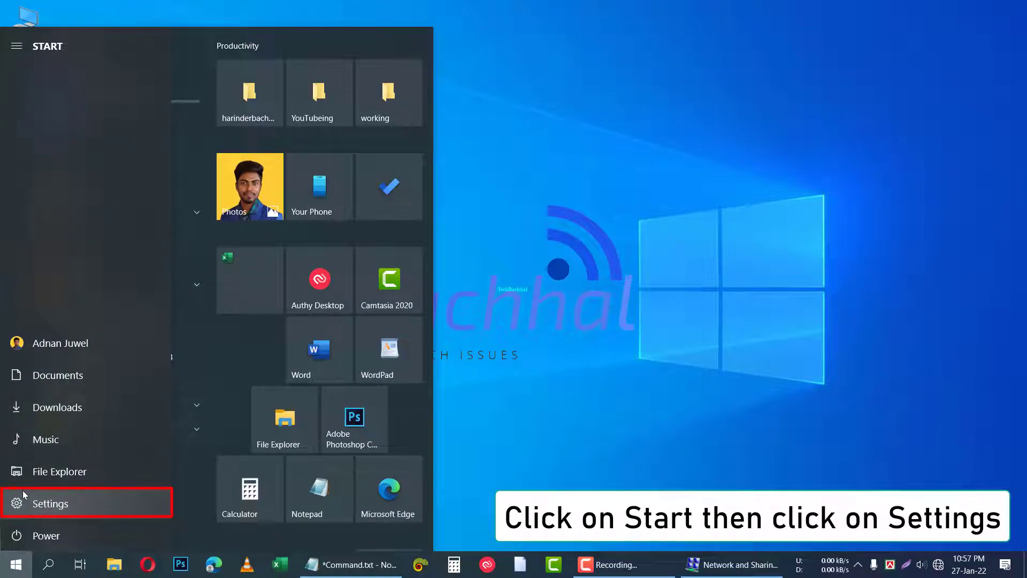
{"action": "left_click", "coordinate": [23, 493]}
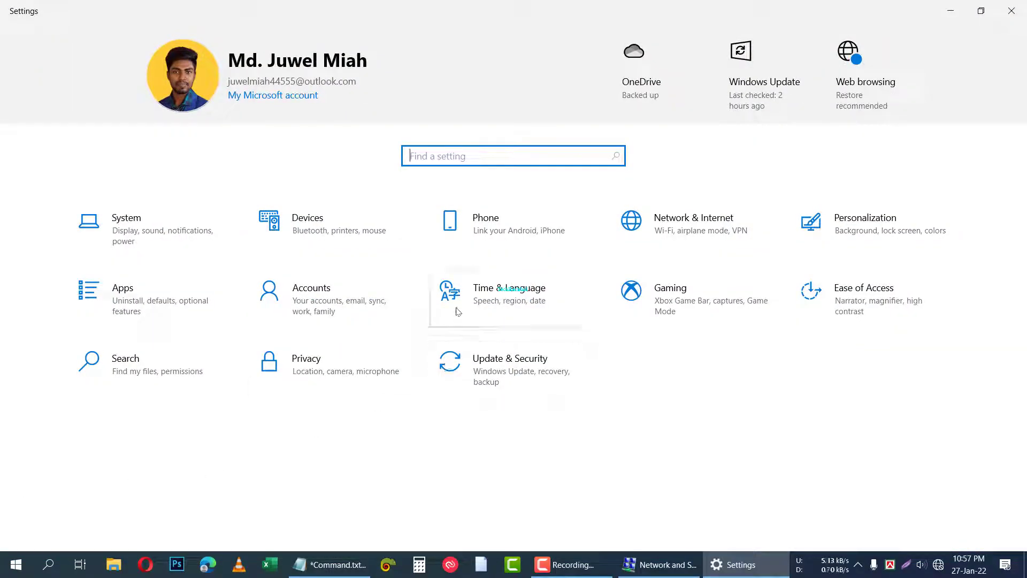
{"action": "left_click", "coordinate": [673, 222]}
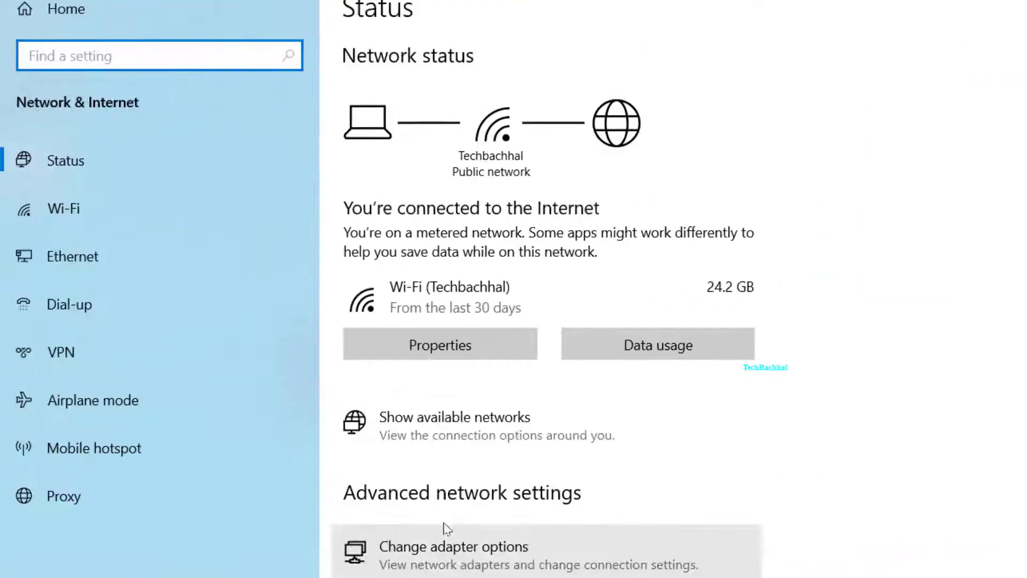
{"action": "left_click", "coordinate": [128, 439]}
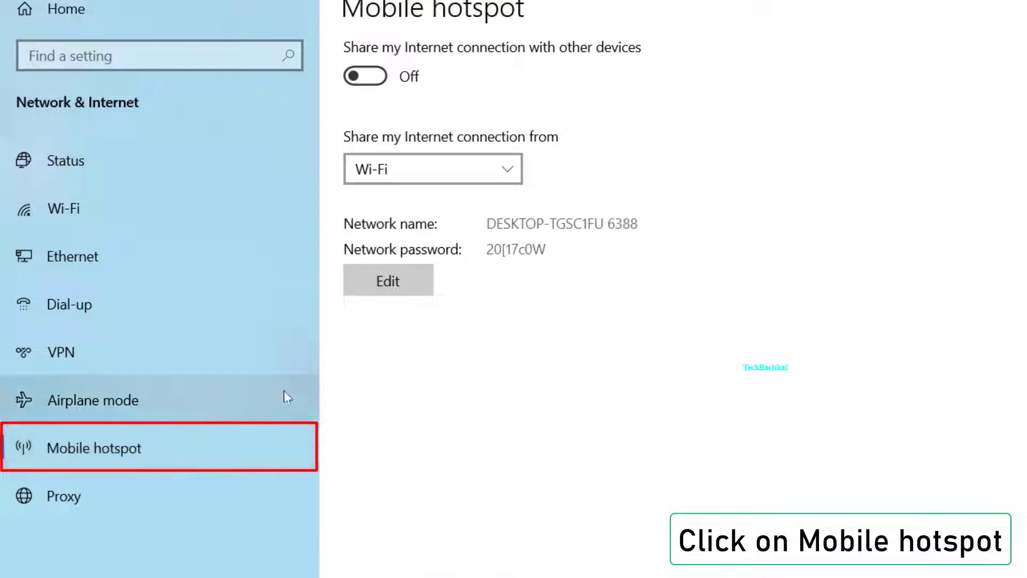
{"action": "left_click", "coordinate": [379, 78]}
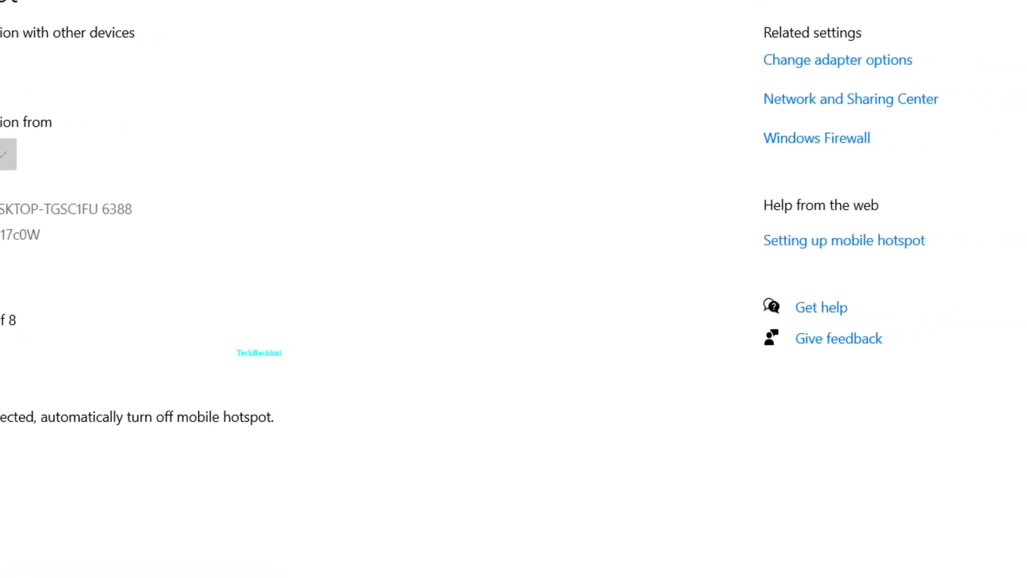
Step: In the Wi-Fi connection's Sharing properties, allow other network users to connect through it
{"action": "left_click", "coordinate": [790, 106]}
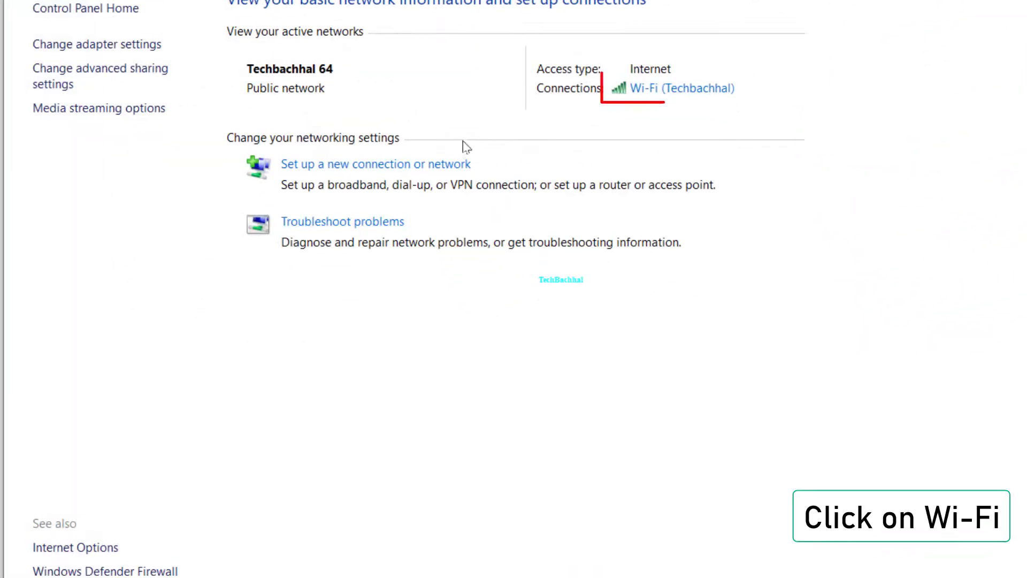
{"action": "left_click", "coordinate": [684, 91]}
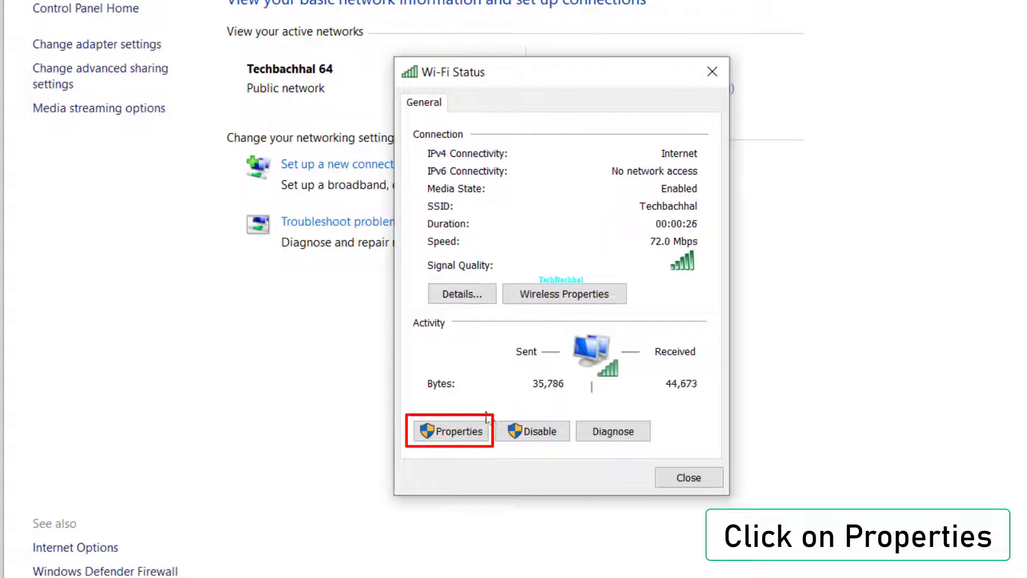
{"action": "left_click", "coordinate": [460, 438]}
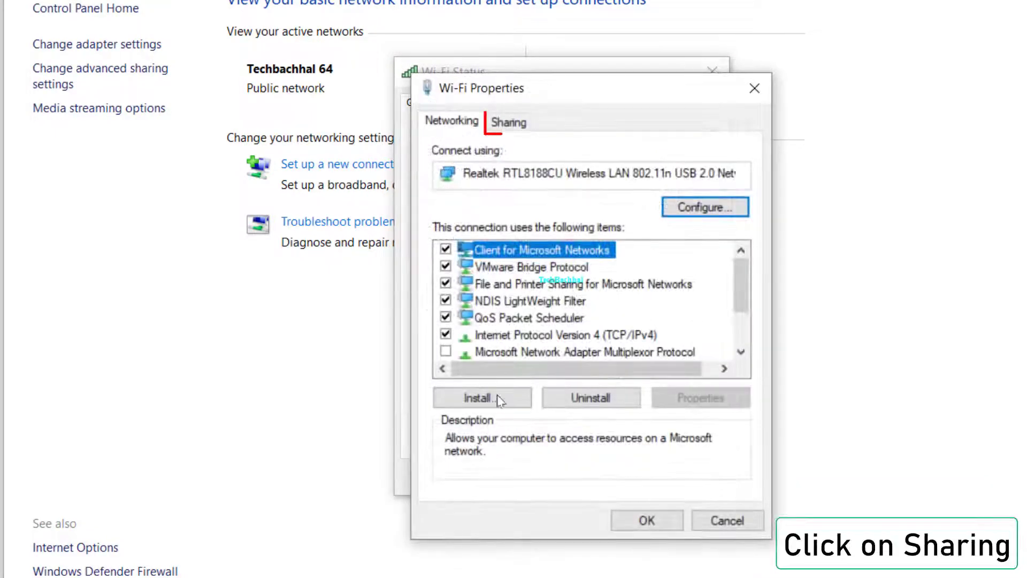
{"action": "left_click", "coordinate": [531, 131]}
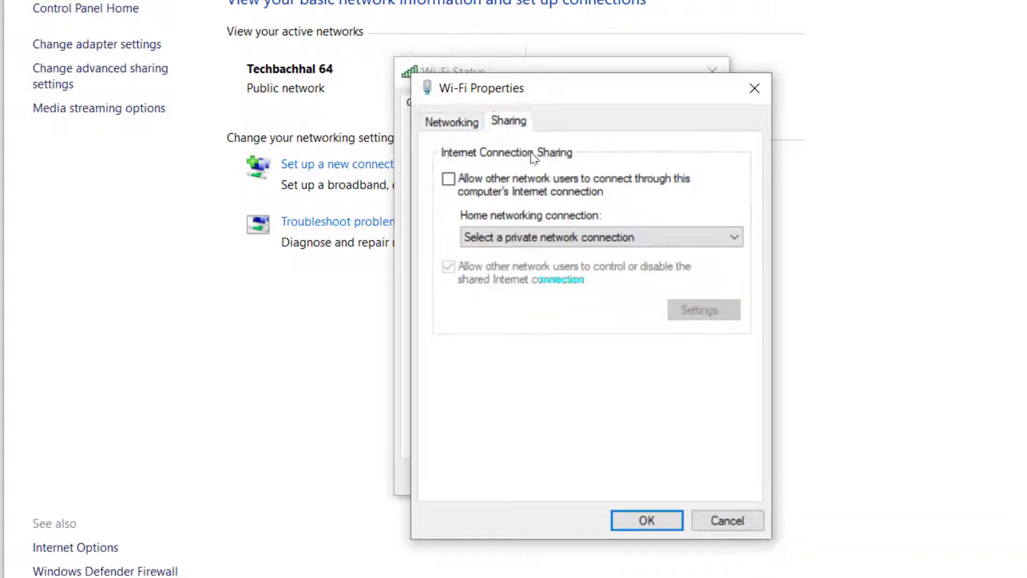
{"action": "left_click", "coordinate": [451, 178]}
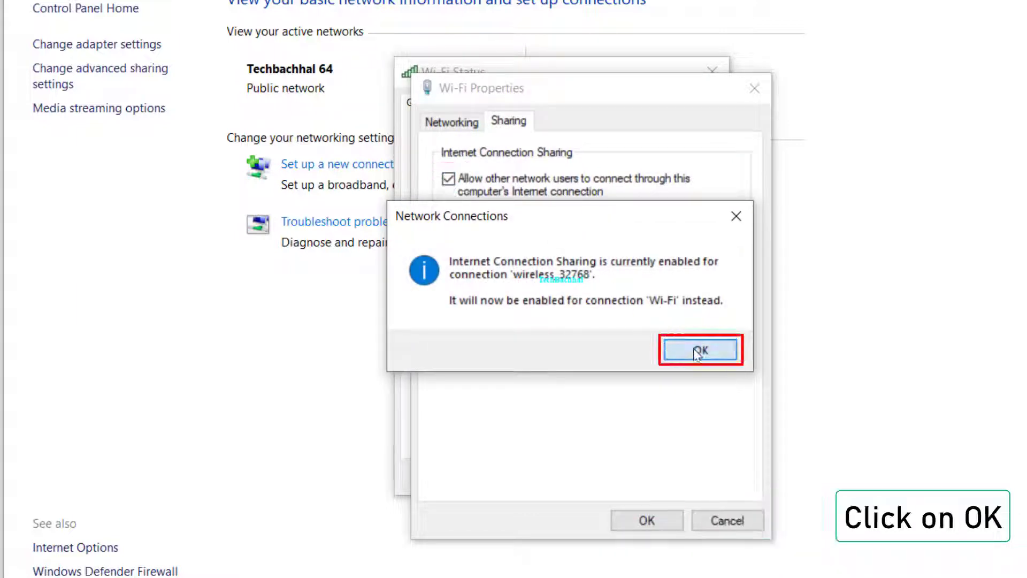
Step: Choose Local Area Connection* 10 as the home network, save the properties and close Wi-Fi Status
{"action": "left_click", "coordinate": [697, 353]}
{"action": "left_click", "coordinate": [650, 237]}
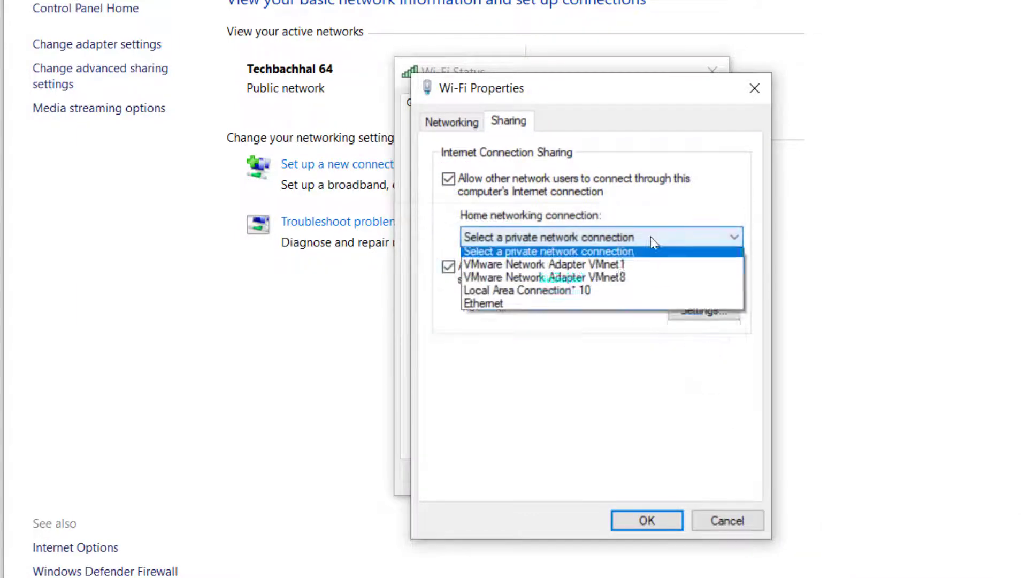
{"action": "left_click", "coordinate": [606, 297]}
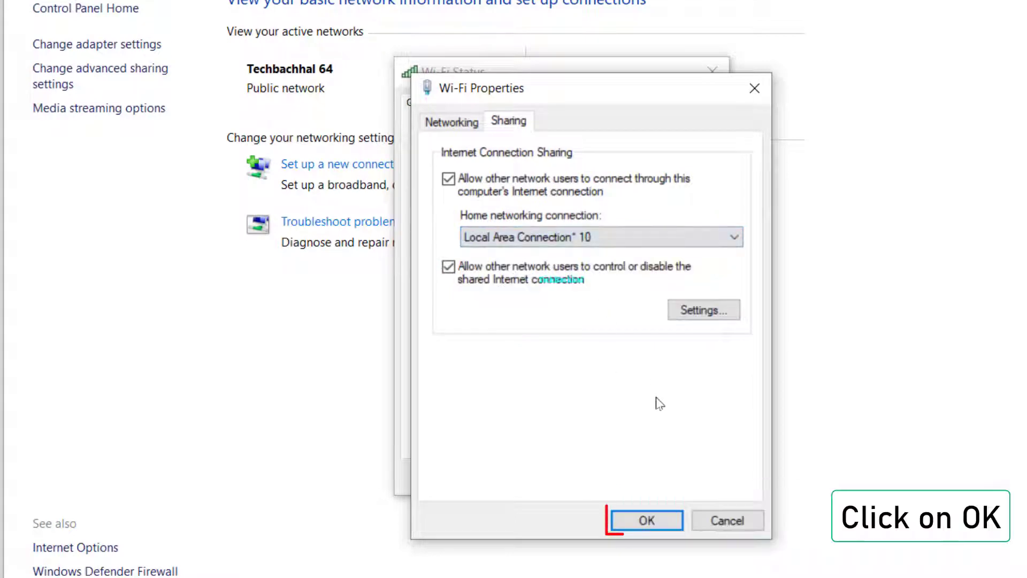
{"action": "left_click", "coordinate": [660, 527]}
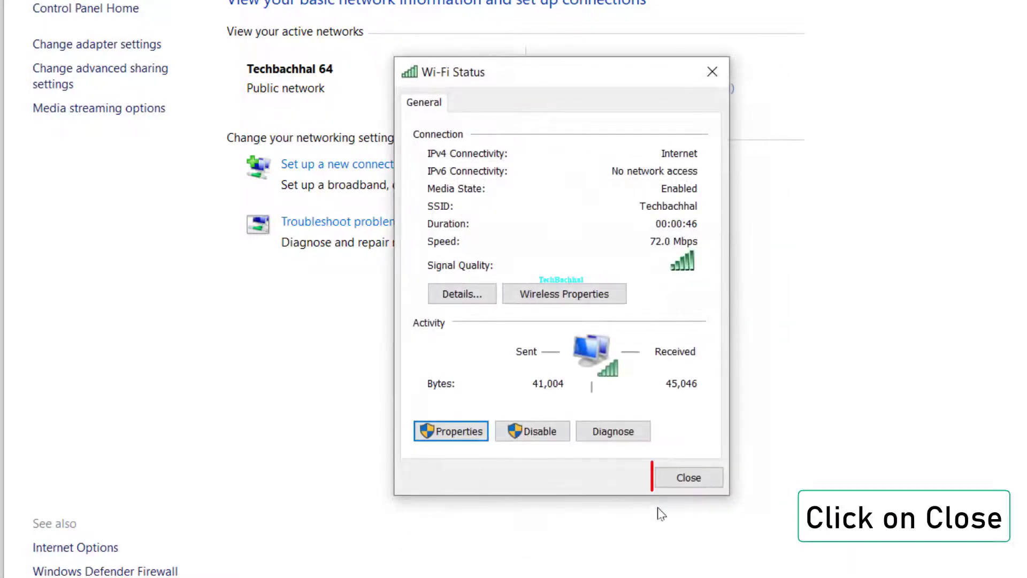
{"action": "left_click", "coordinate": [679, 480]}
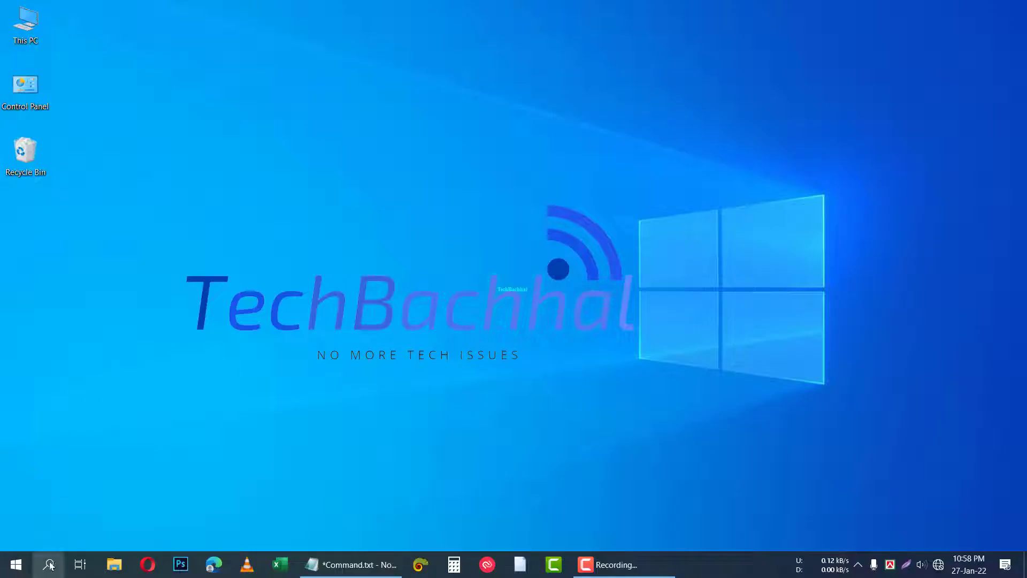
Step: Open the Windows Mobile Hotspot Service properties from the Services console
{"action": "left_click", "coordinate": [49, 563]}
{"action": "type", "text": "services"}
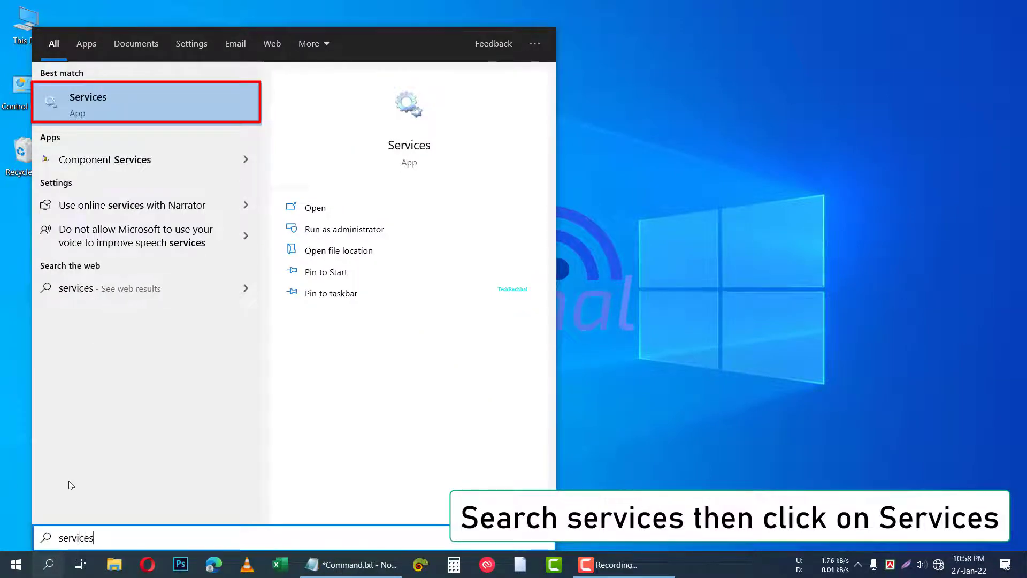
{"action": "left_click", "coordinate": [109, 101]}
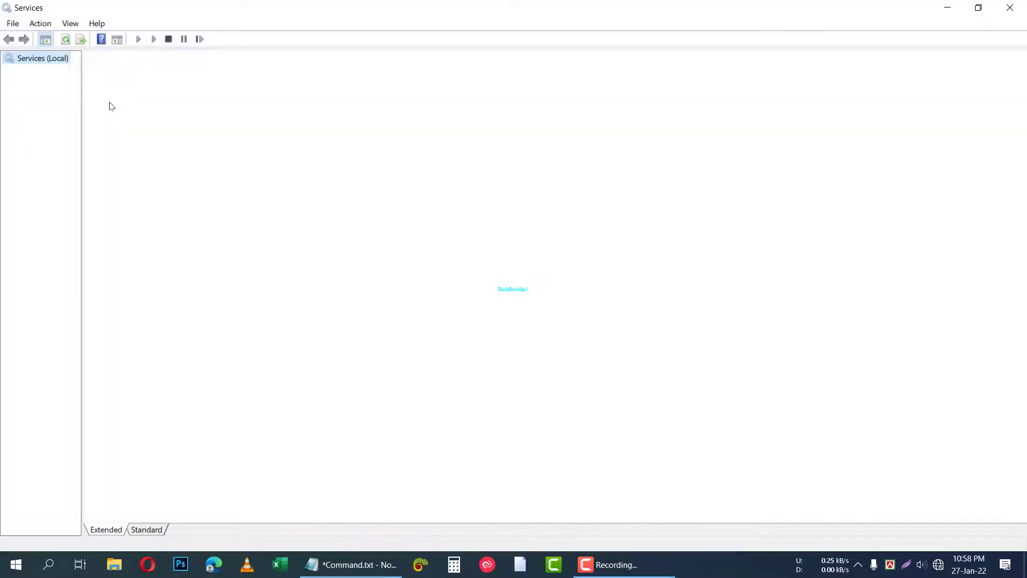
{"action": "scroll", "coordinate": [390, 233], "scroll_direction": "down", "scroll_amount": 4}
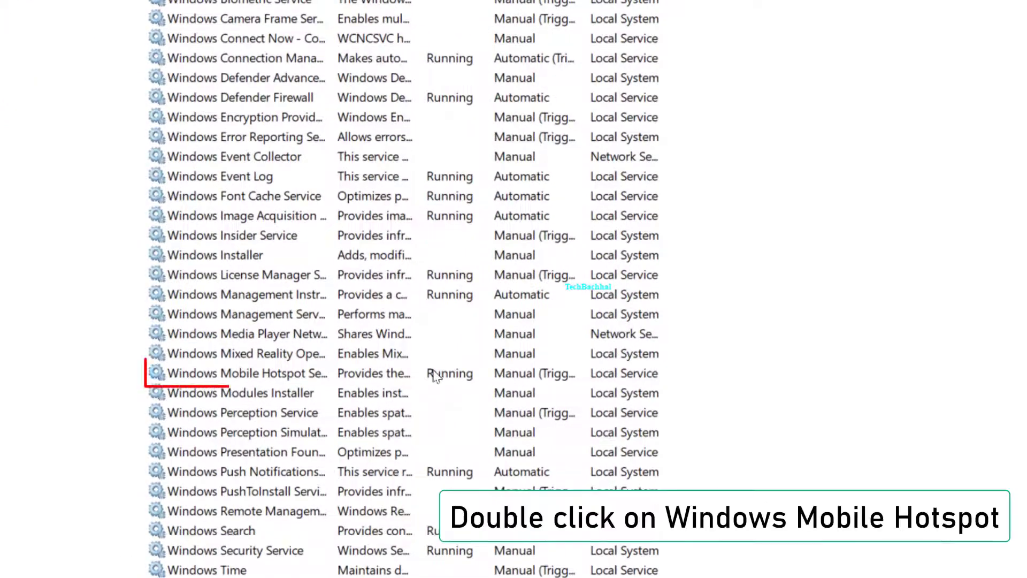
{"action": "left_click", "coordinate": [435, 375]}
{"action": "double_click", "coordinate": [486, 372]}
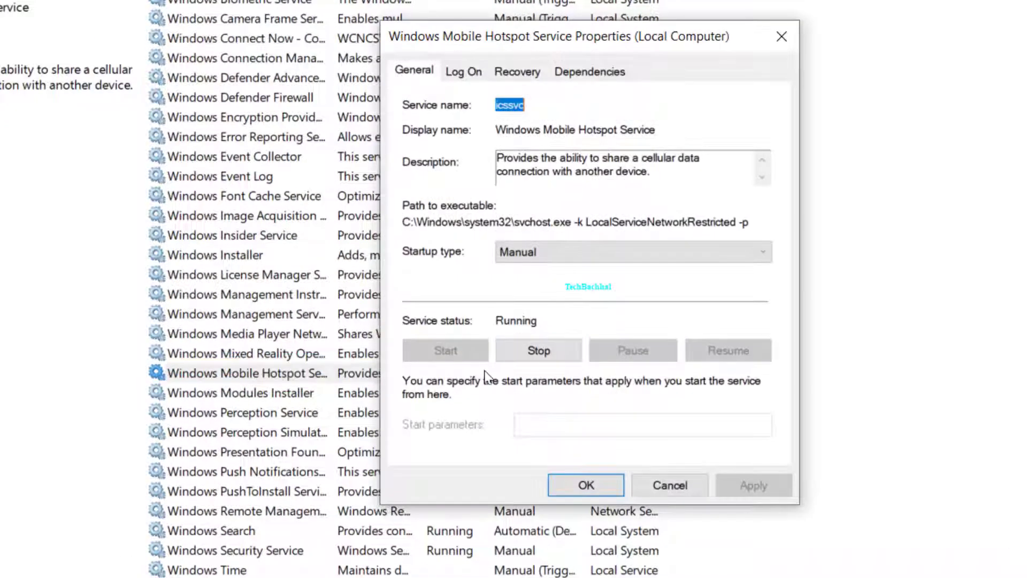
Step: Set the Windows Mobile Hotspot Service startup type to Automatic, apply and close
{"action": "left_click_drag", "start_coordinate": [552, 37], "coordinate": [371, 58]}
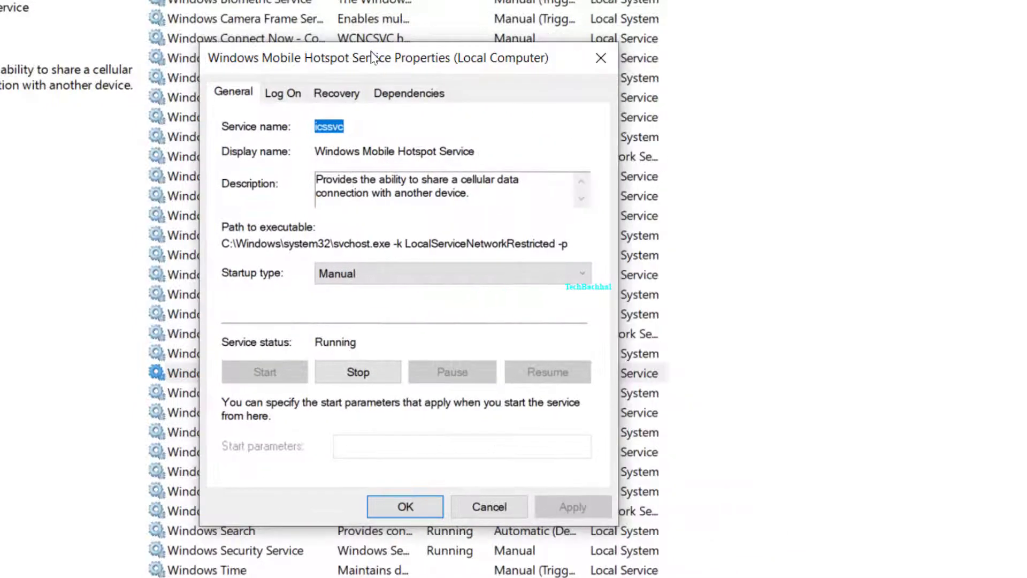
{"action": "left_click", "coordinate": [454, 281]}
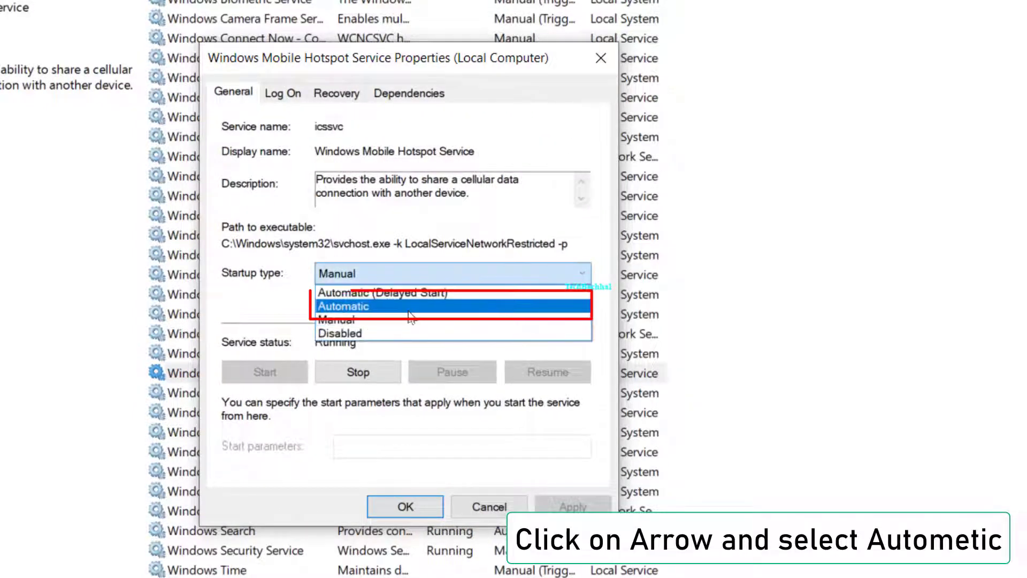
{"action": "left_click", "coordinate": [409, 306]}
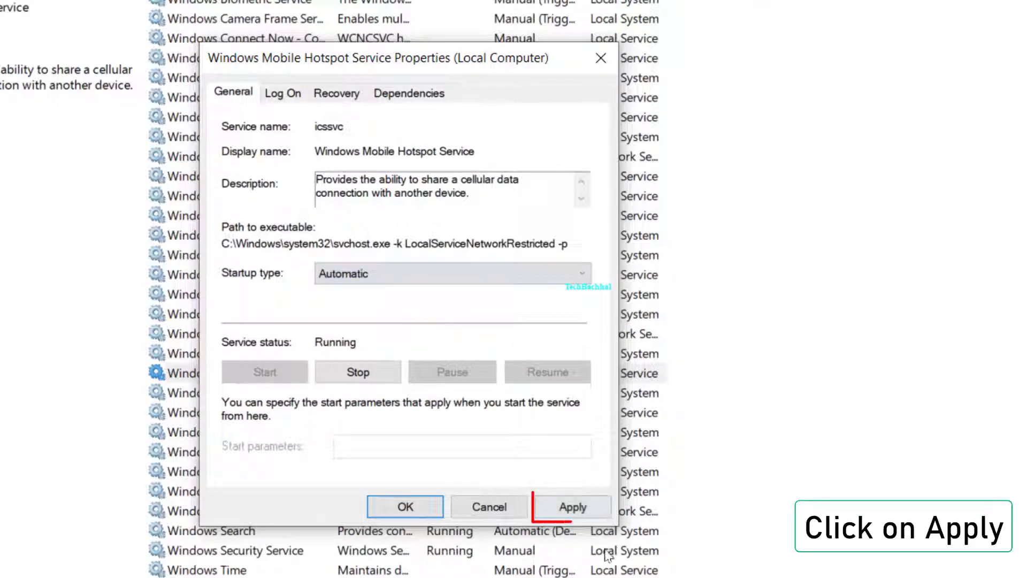
{"action": "left_click", "coordinate": [573, 515]}
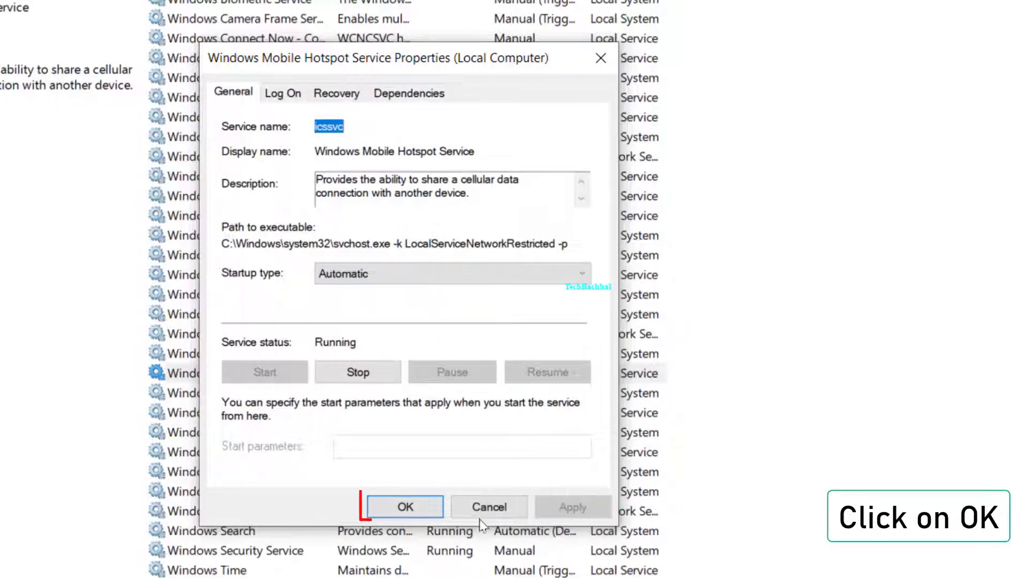
{"action": "left_click", "coordinate": [432, 511]}
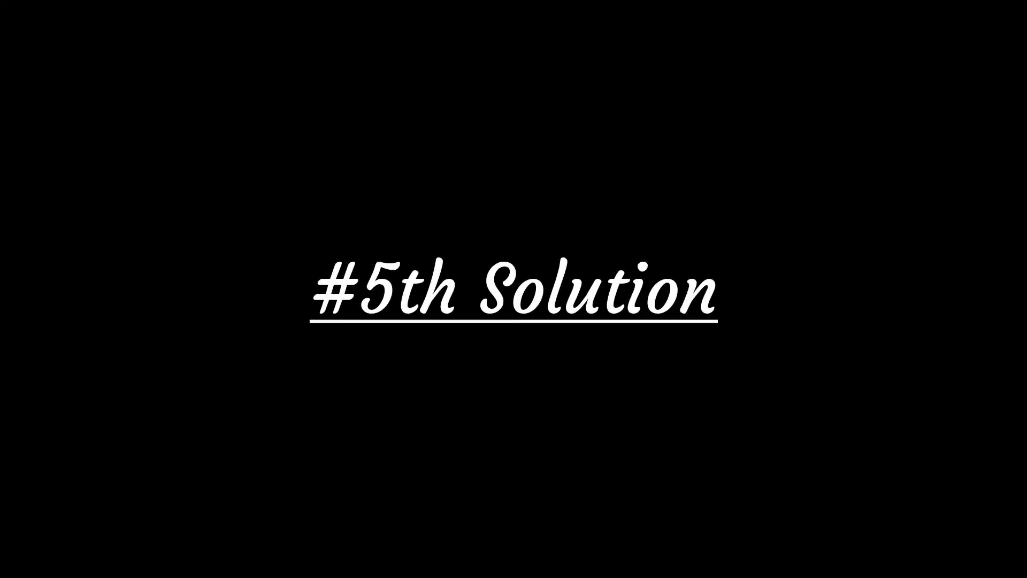
Step: Run 'netsh wlan show drivers' in an administrator Command Prompt
{"action": "left_click", "coordinate": [48, 564]}
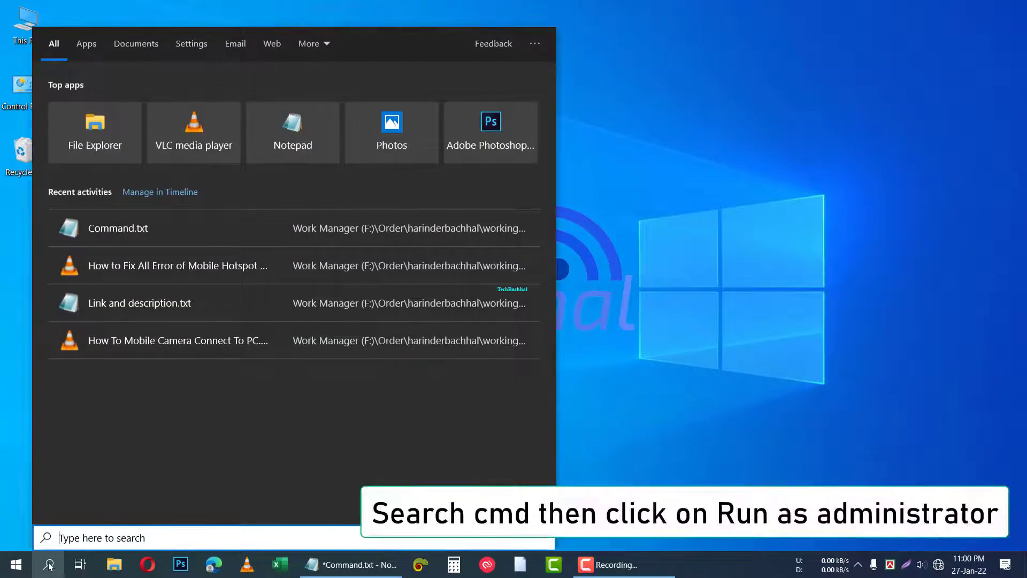
{"action": "type", "text": "cmd"}
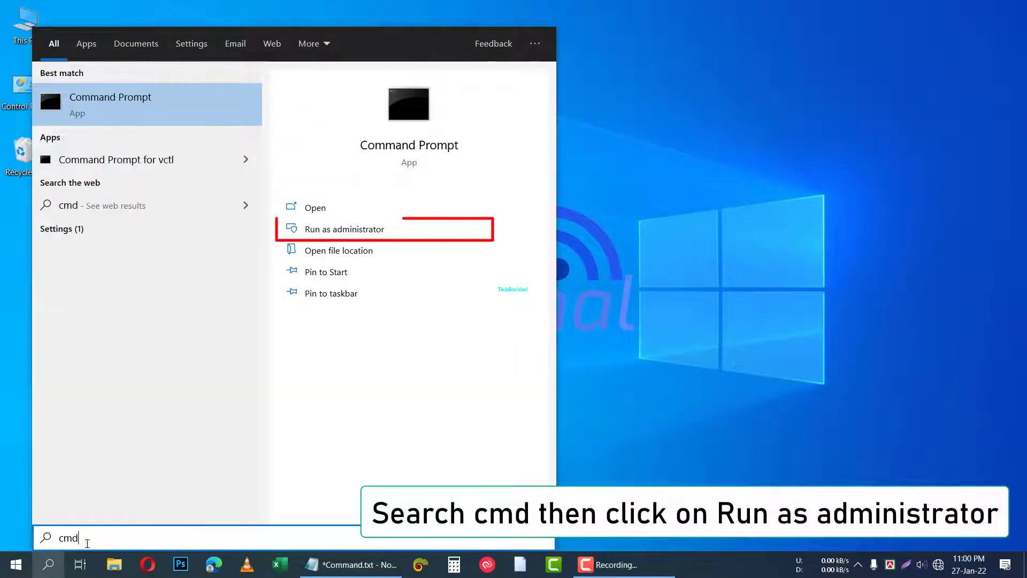
{"action": "left_click", "coordinate": [343, 228]}
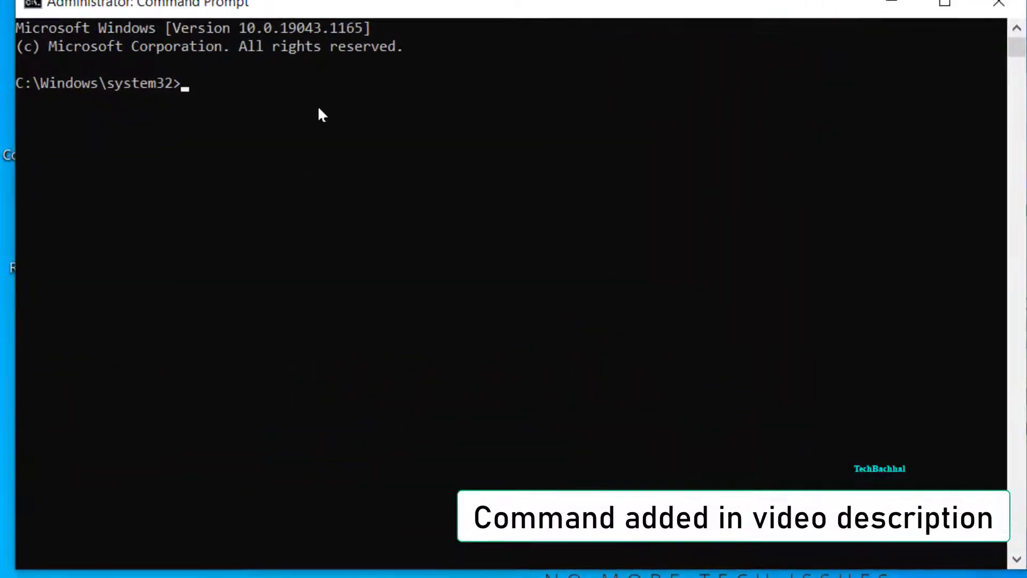
{"action": "type", "text": "netsh wlan show drivers"}
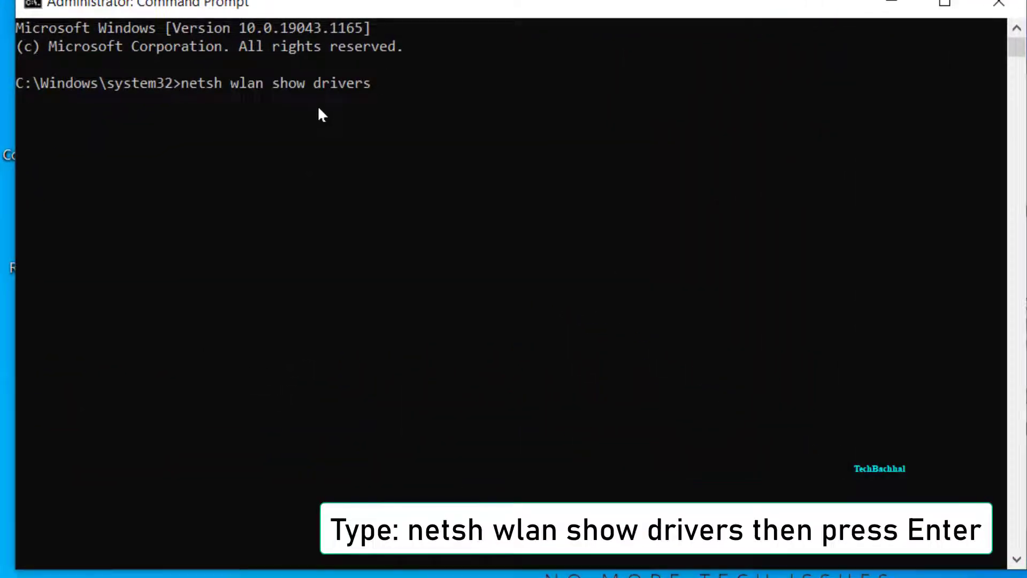
{"action": "key", "text": "Return"}
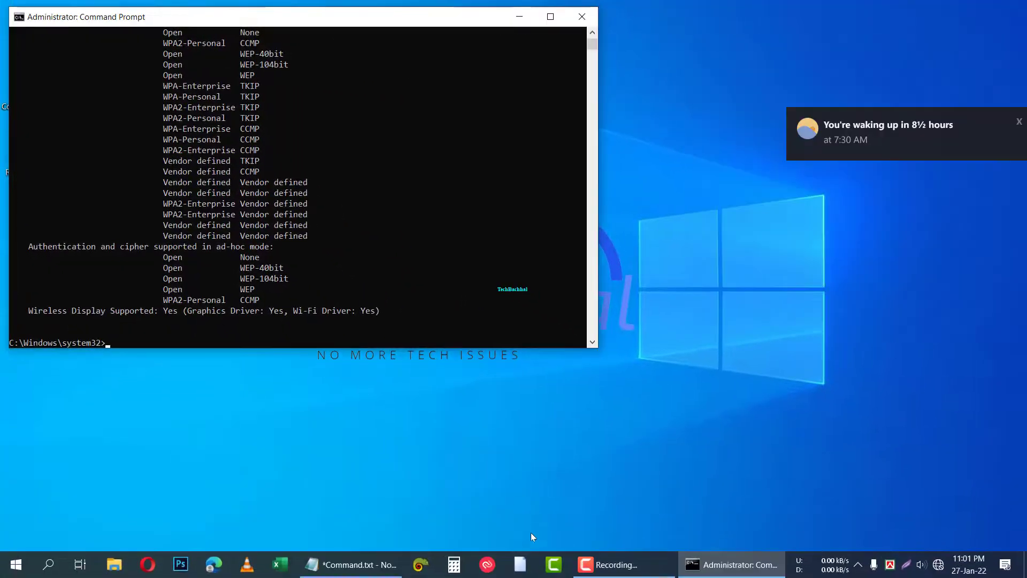
Step: Check the Mobile hotspot's network name and password in Settings, then close Settings
{"action": "left_click", "coordinate": [16, 565]}
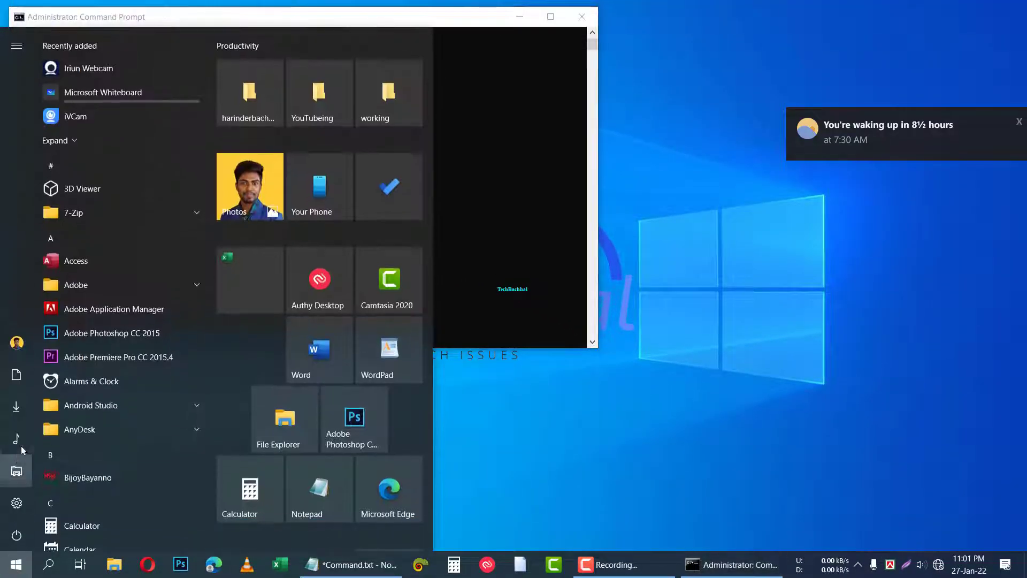
{"action": "mouse_move", "coordinate": [9, 466]}
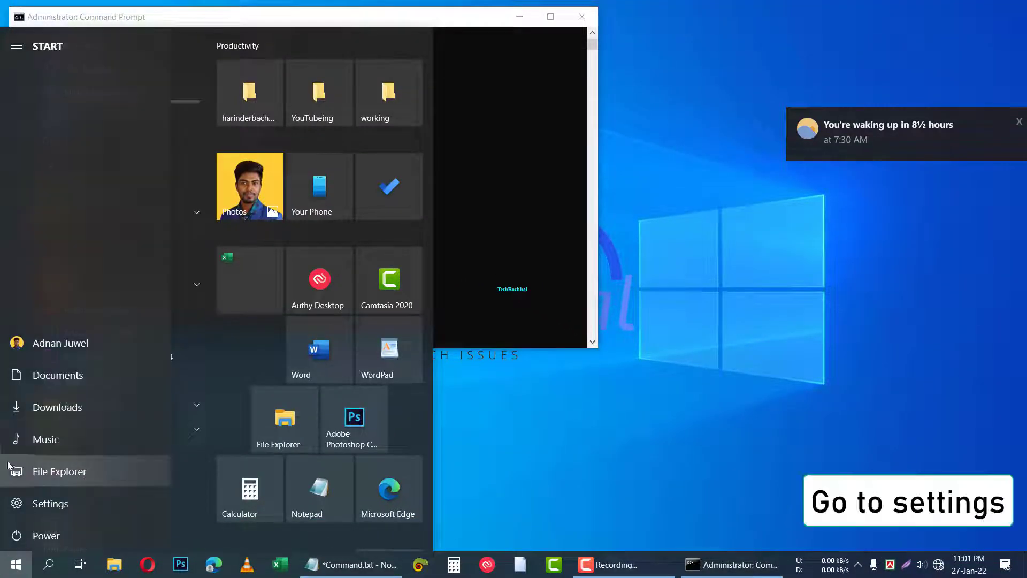
{"action": "left_click", "coordinate": [16, 503]}
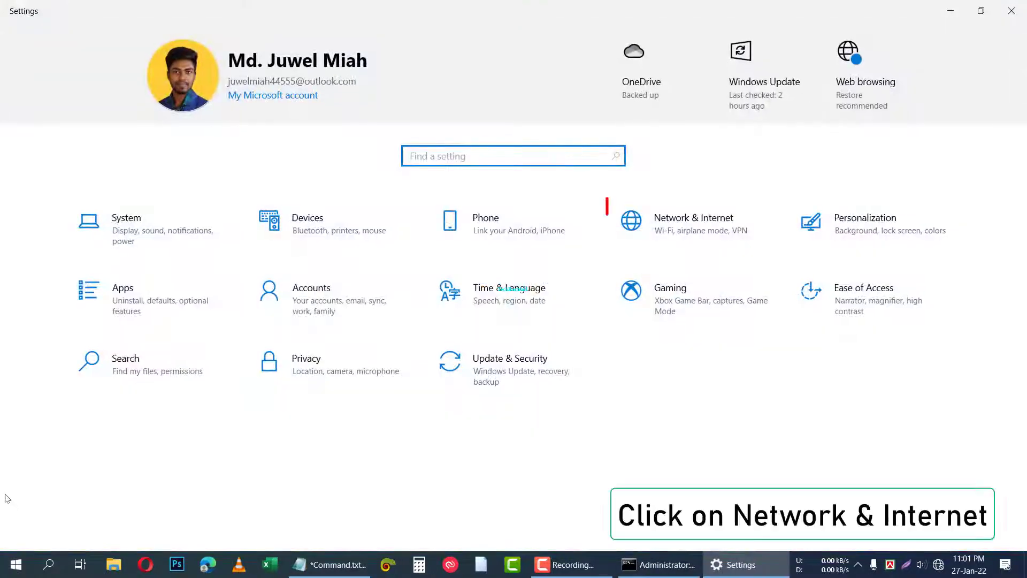
{"action": "left_click", "coordinate": [738, 239]}
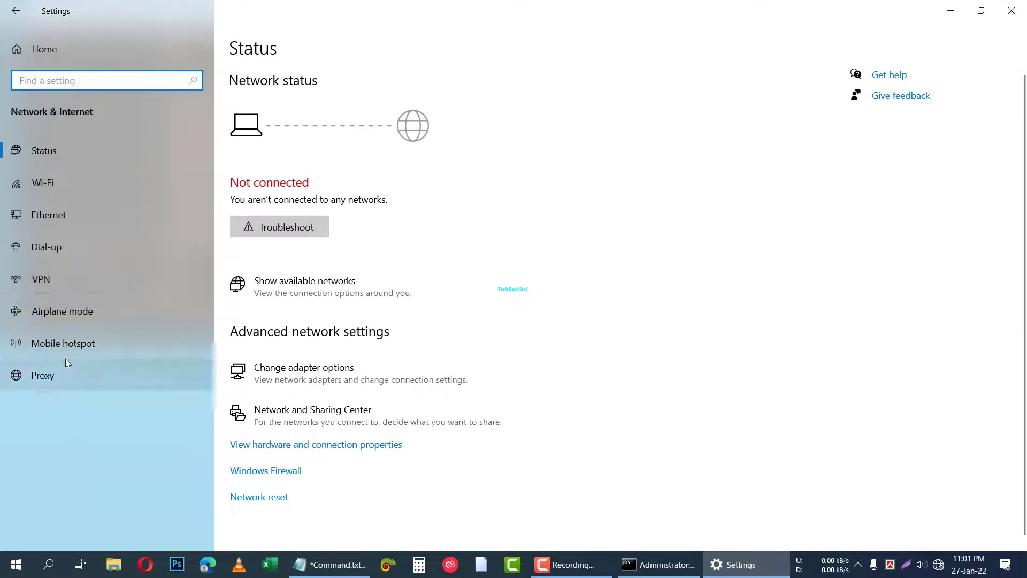
{"action": "left_click", "coordinate": [83, 334]}
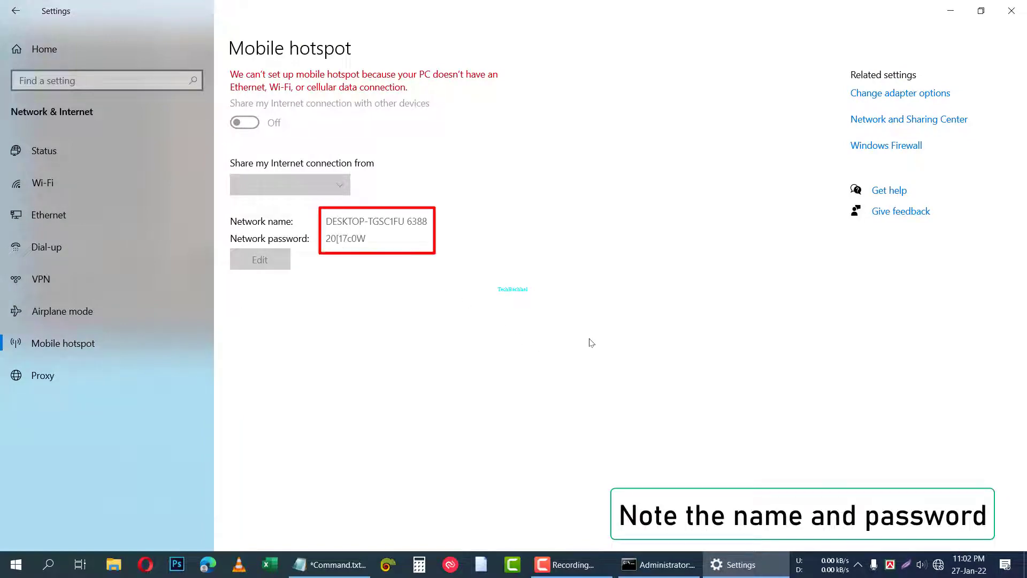
{"action": "left_click", "coordinate": [1011, 11]}
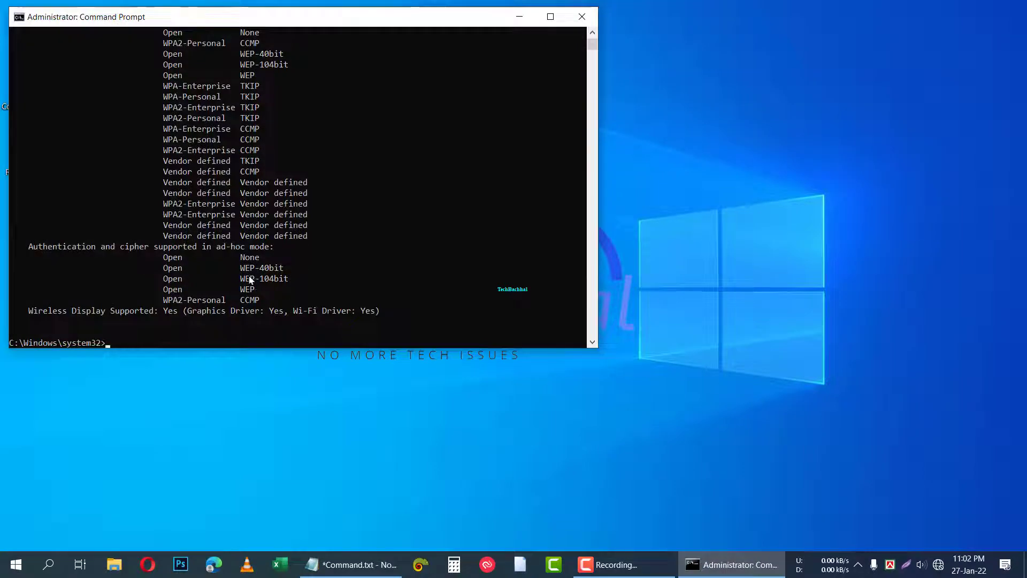
Step: Set the hosted network with the hotspot's SSID and password via netsh, then start it
{"action": "left_click", "coordinate": [145, 344]}
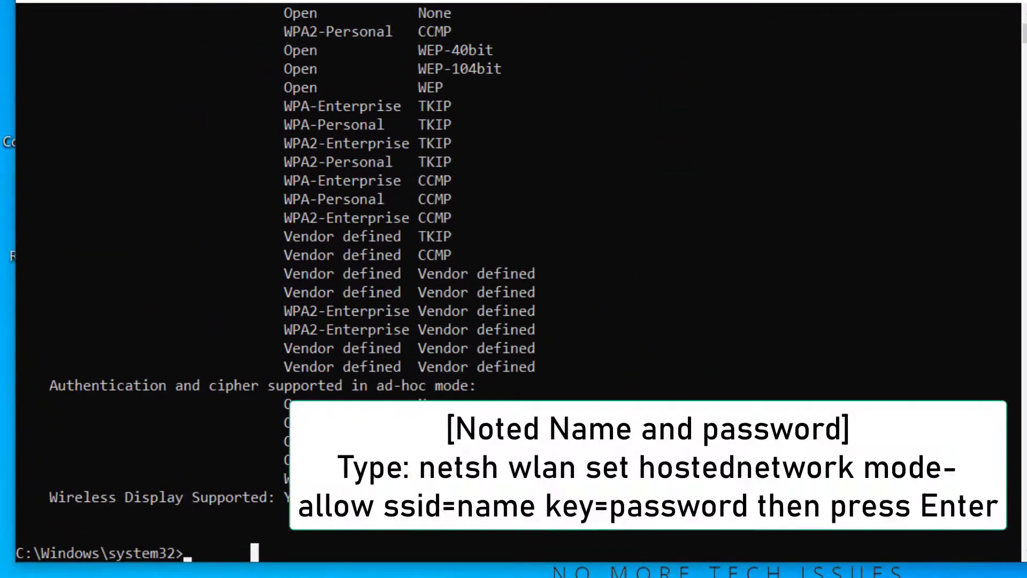
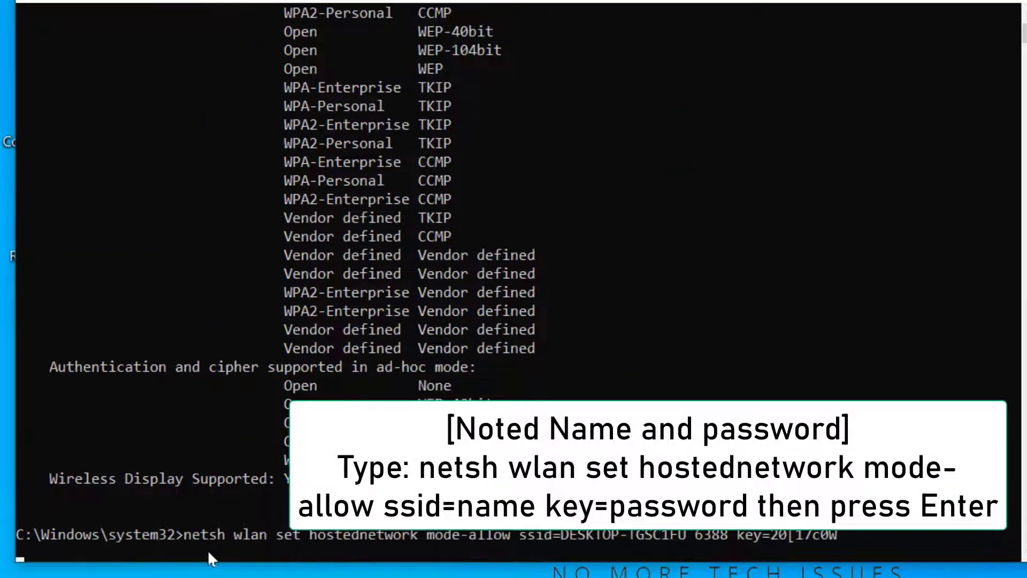
{"action": "key", "text": "Return"}
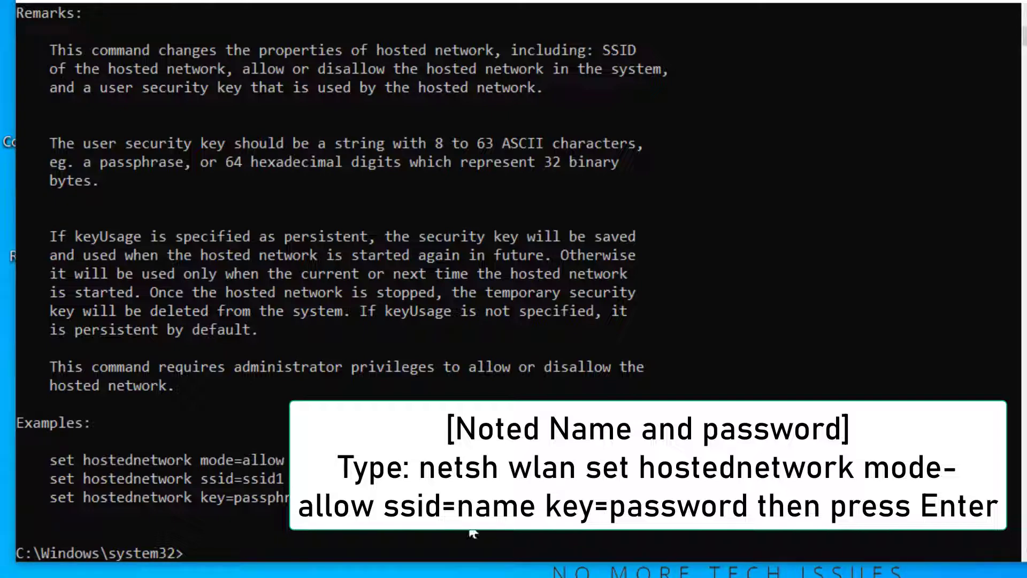
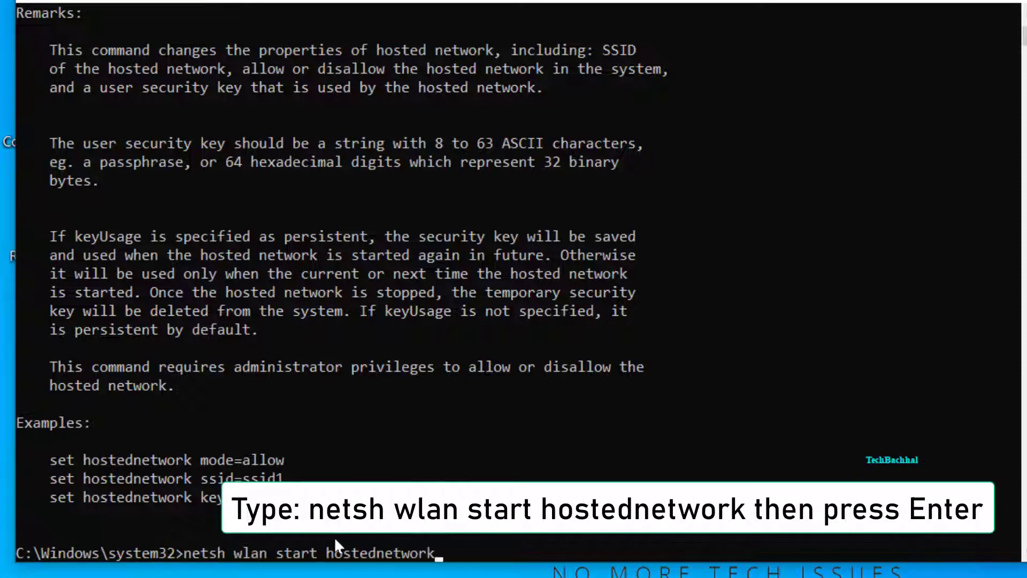
{"action": "key", "text": "Return"}
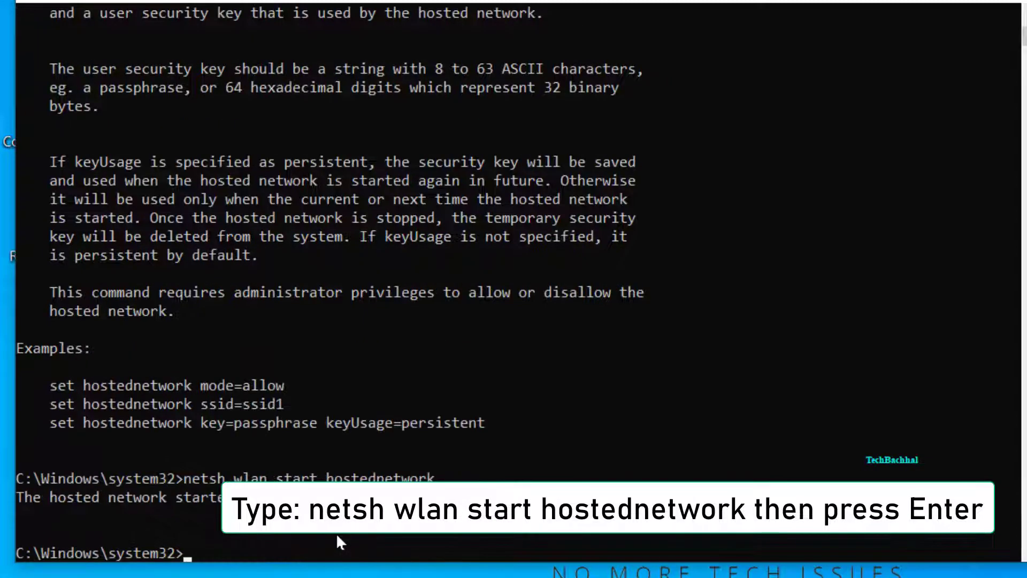